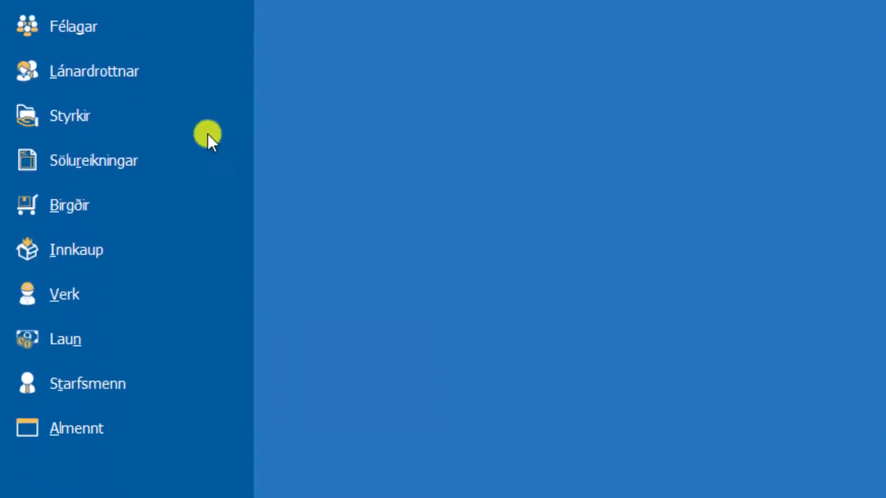
Step: Start a new sales invoice for the debtor Jöklaljós and view the debtor's notebook reminder
left_click(165, 164)
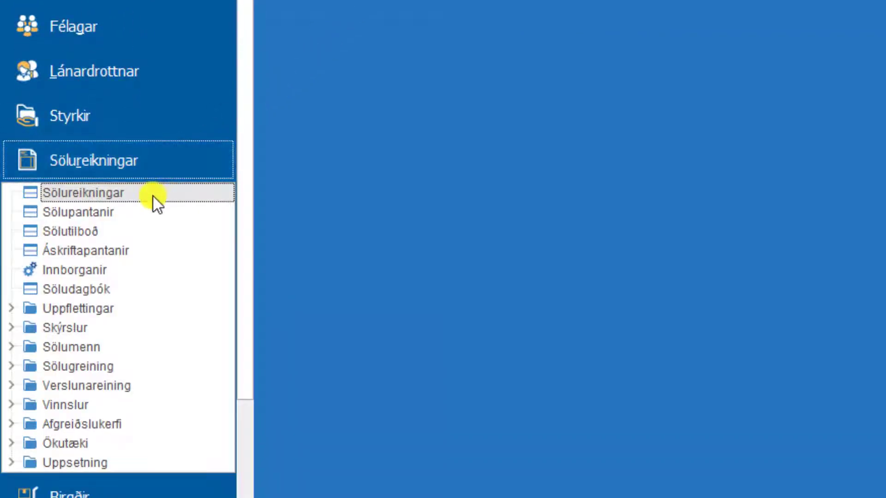
left_click(153, 197)
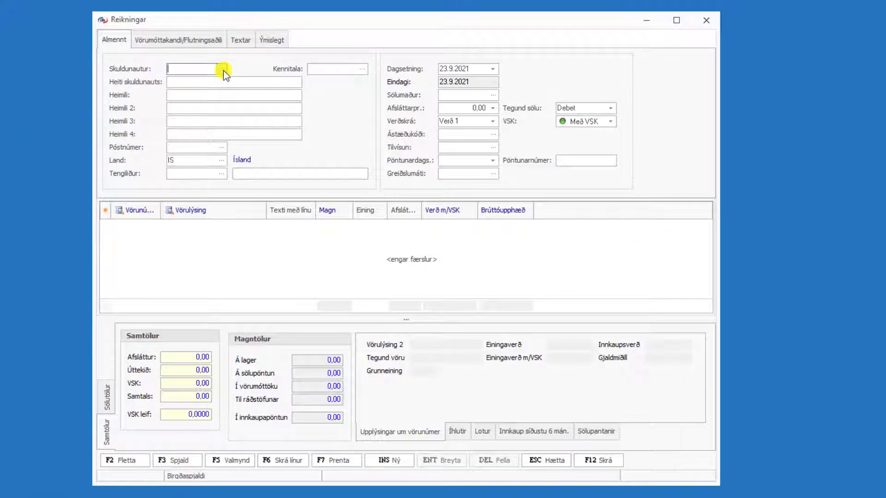
left_click(224, 70)
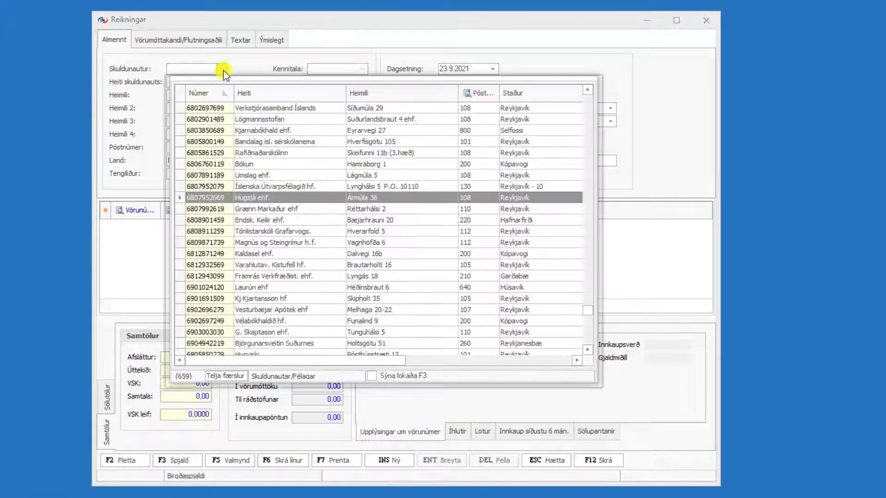
left_click(268, 93)
type("jókla")
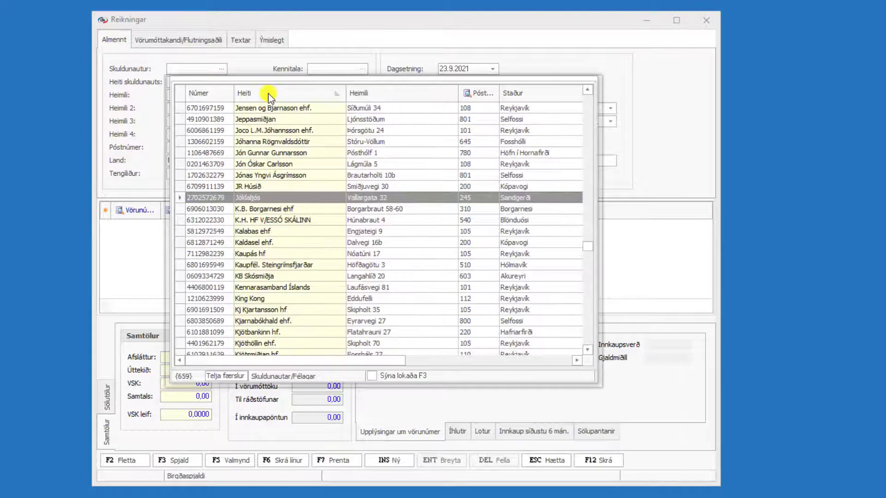
key("Return")
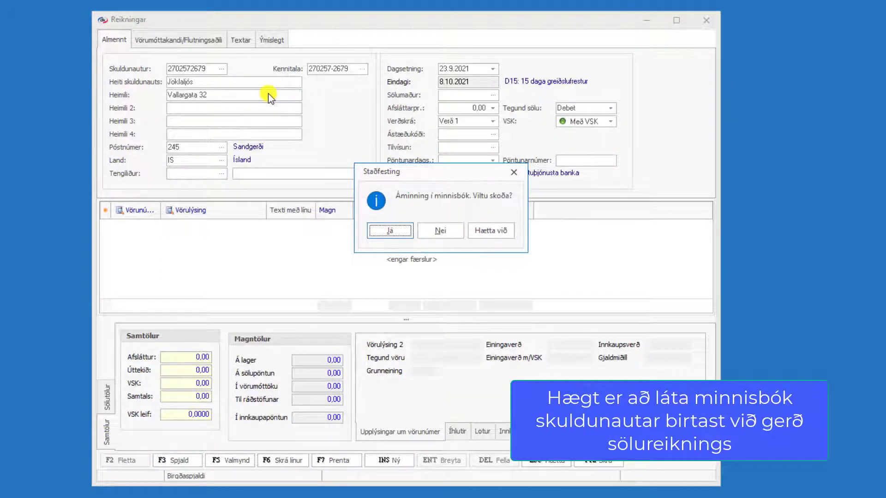
left_click(377, 228)
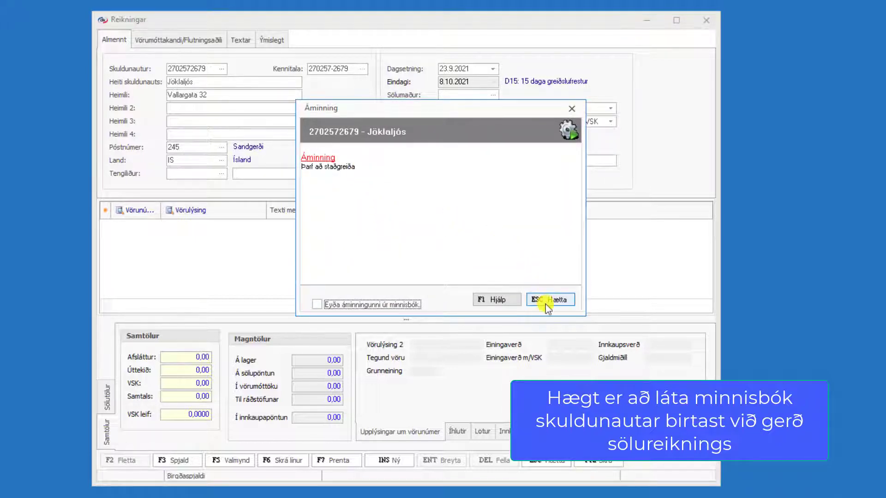
left_click(547, 301)
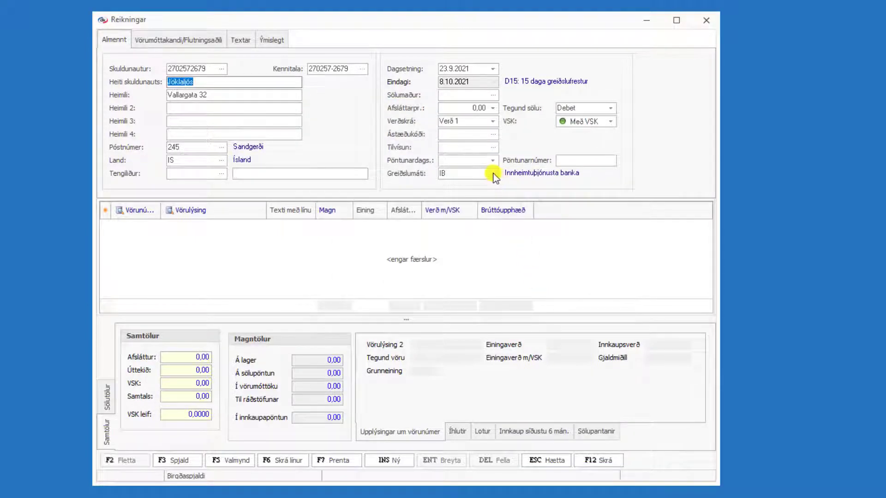
Step: Set the invoice's payment method to STGR (Staðgreitt) and its salesperson to 01
left_click(493, 174)
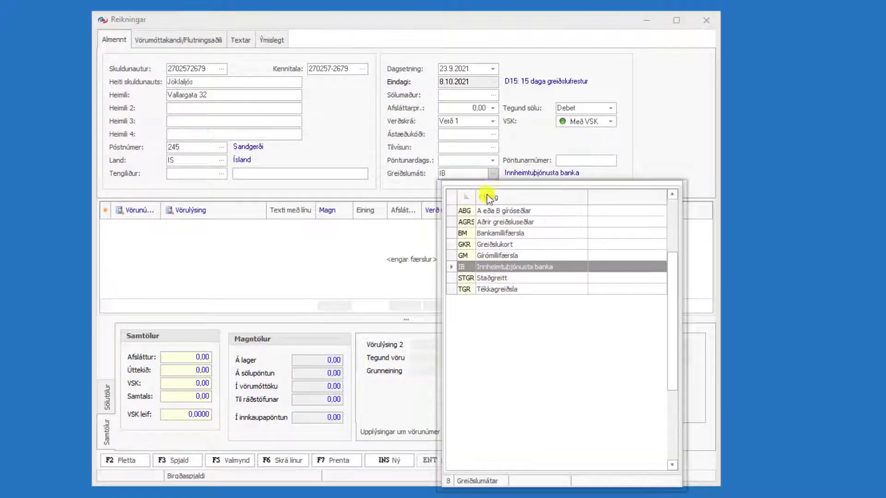
double_click(483, 278)
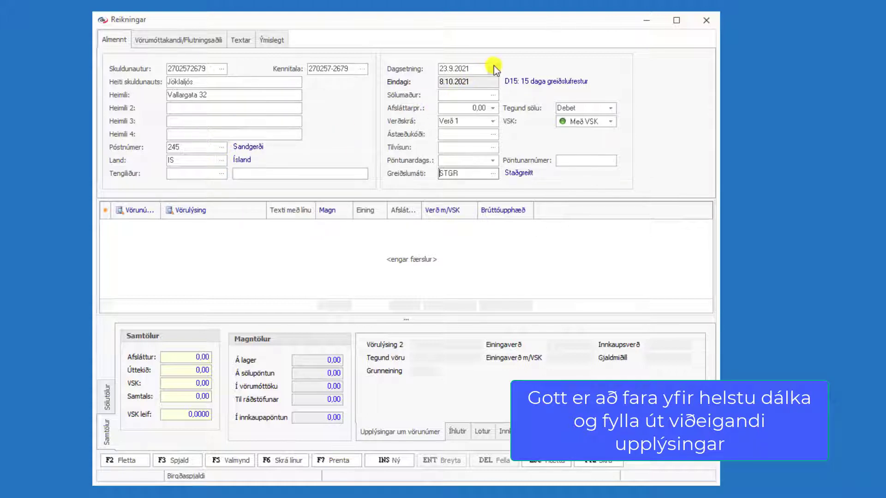
left_click(495, 96)
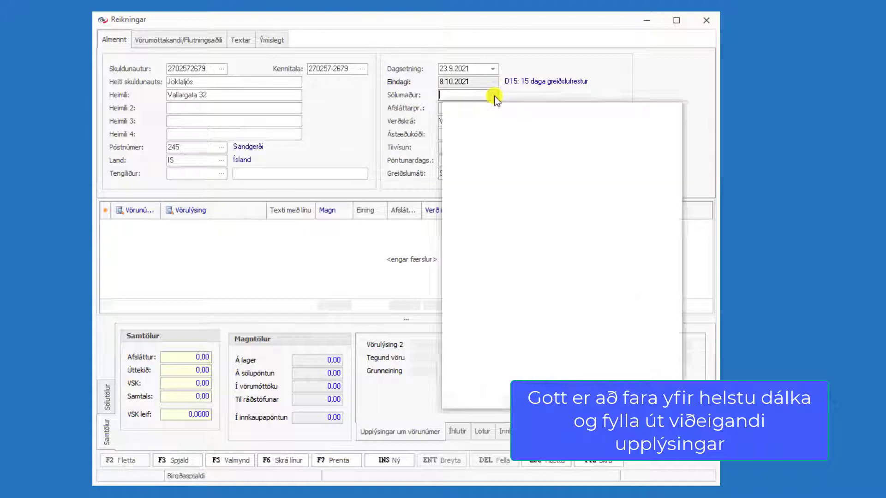
double_click(491, 134)
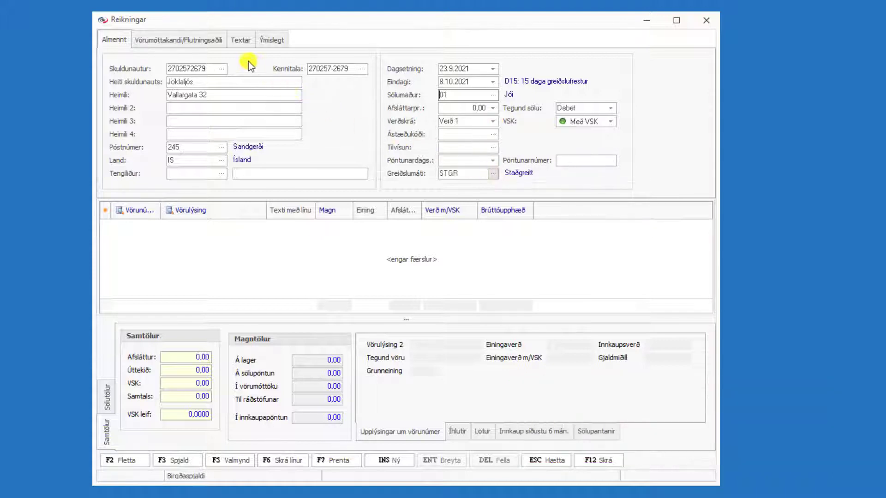
Step: Check the invoice's goods recipient details and enter "Vörur afgr. 24/09" as explanatory text 1
left_click(217, 44)
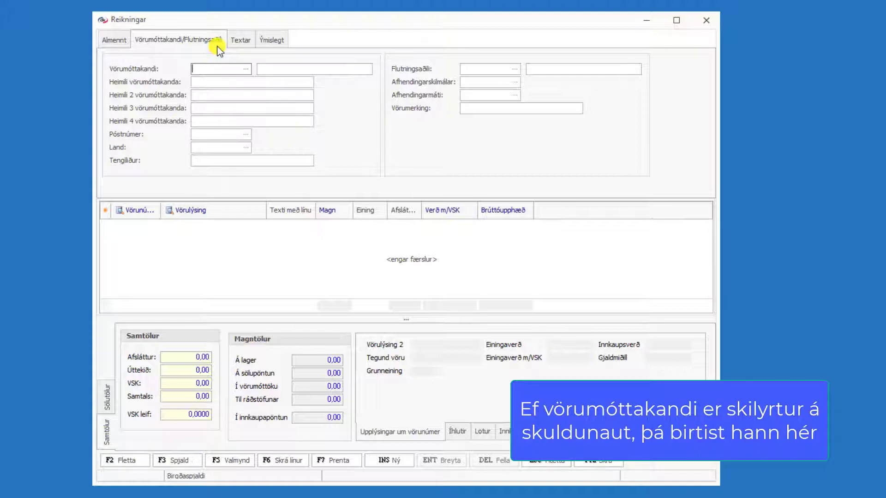
left_click(252, 46)
type("V")
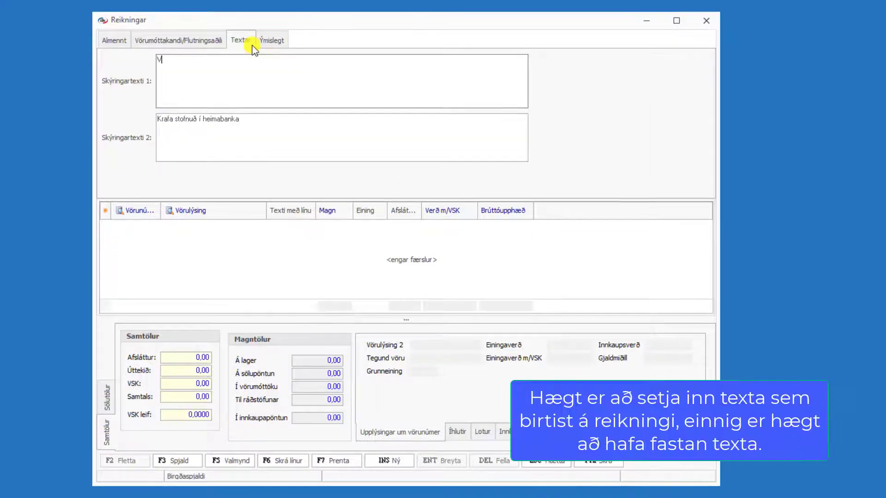
type("örur afgr. 24/09")
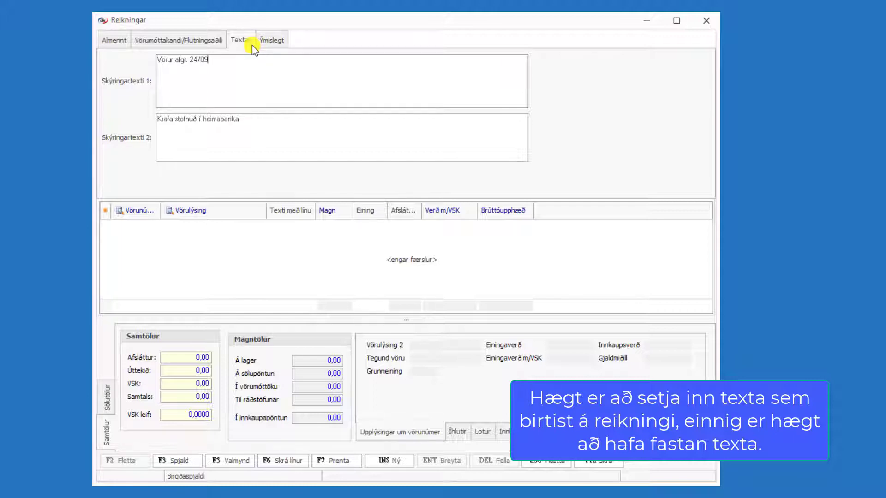
Step: Attach the PDF "Viðhengi með sölureikn." from the Desktop to the invoice
left_click(280, 47)
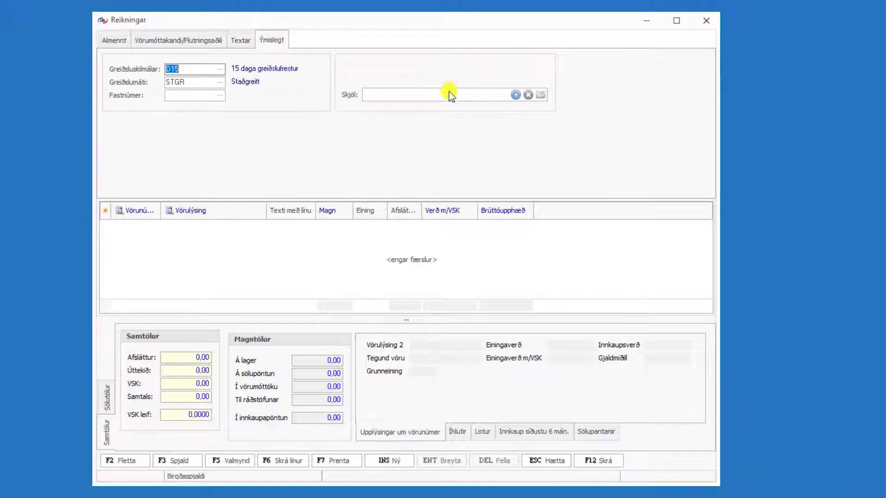
left_click(516, 95)
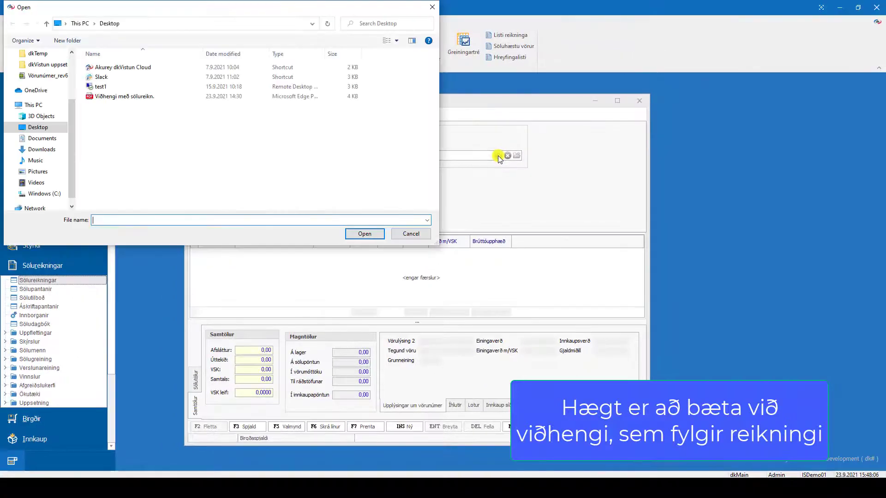
double_click(159, 98)
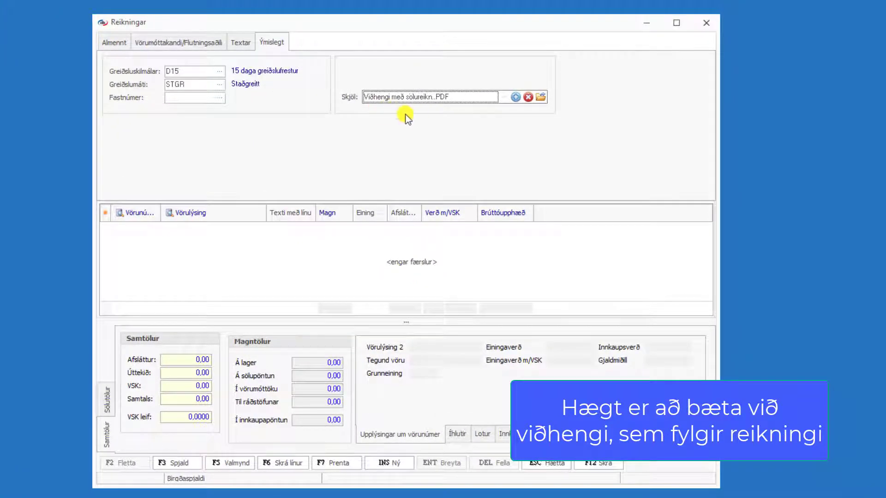
Step: Look up Auglýsingagjald by description and add it as item 0001 on the first invoice line
left_click(123, 47)
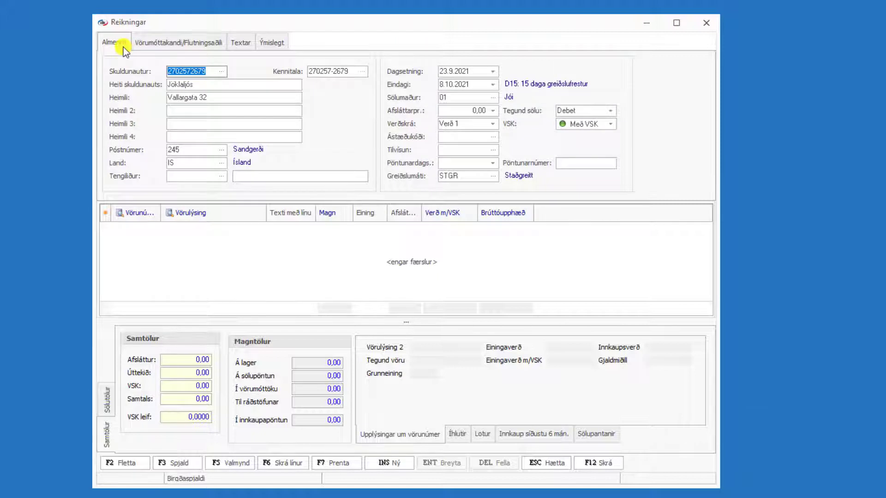
key("F6")
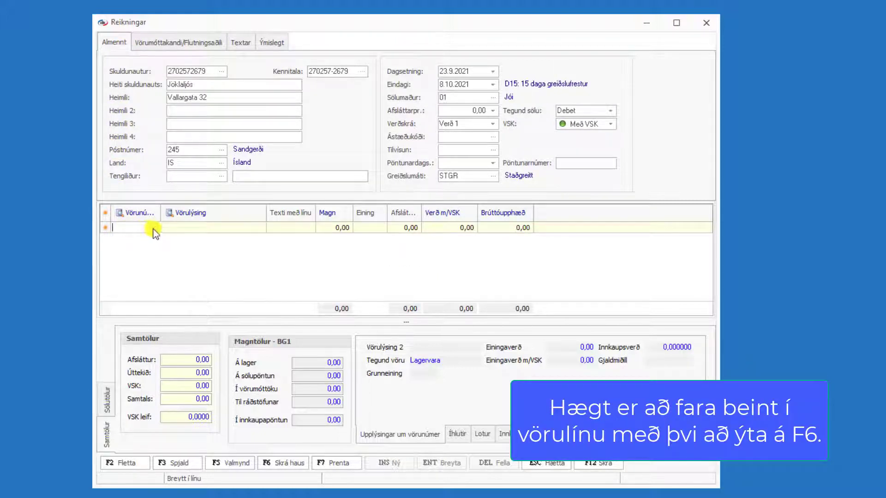
key("F2")
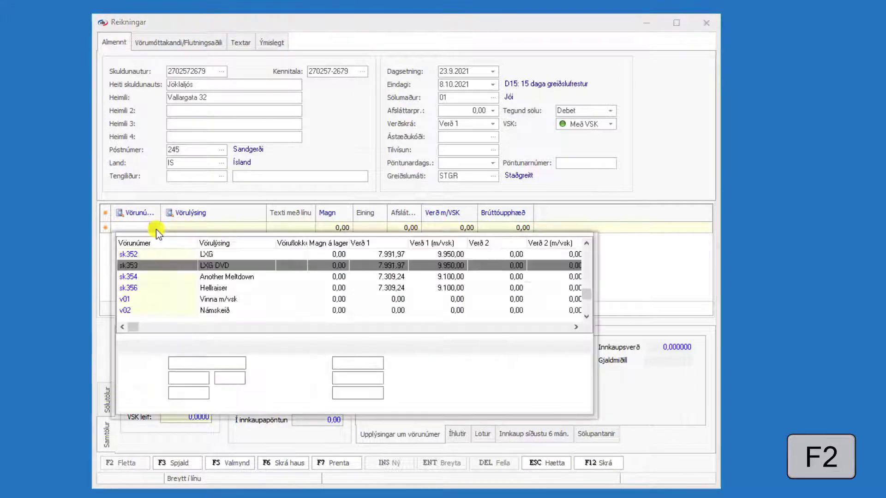
left_click(233, 243)
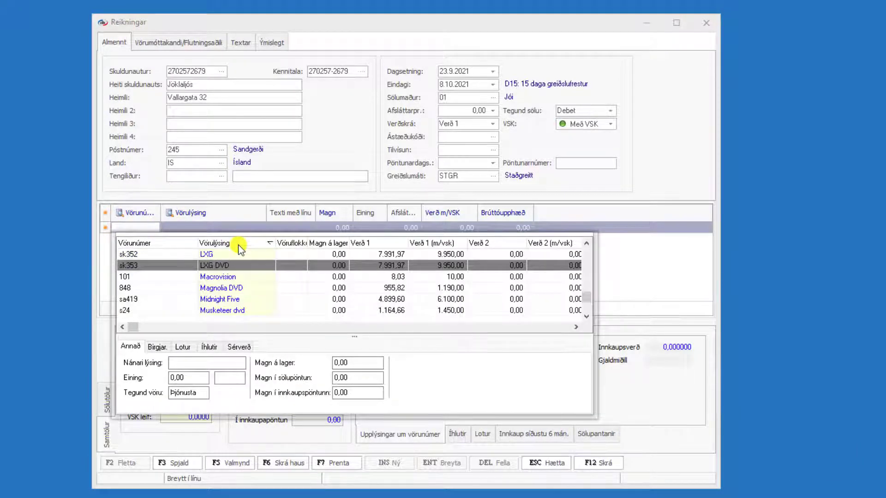
type("augl")
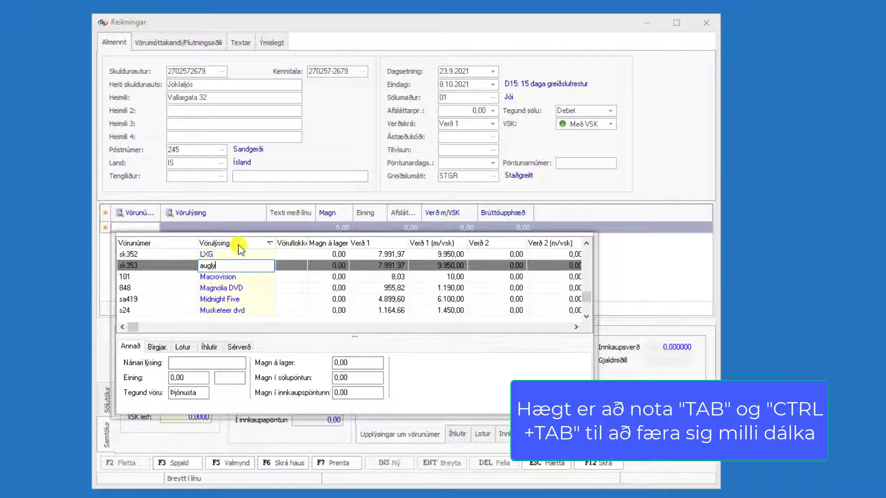
key("Return")
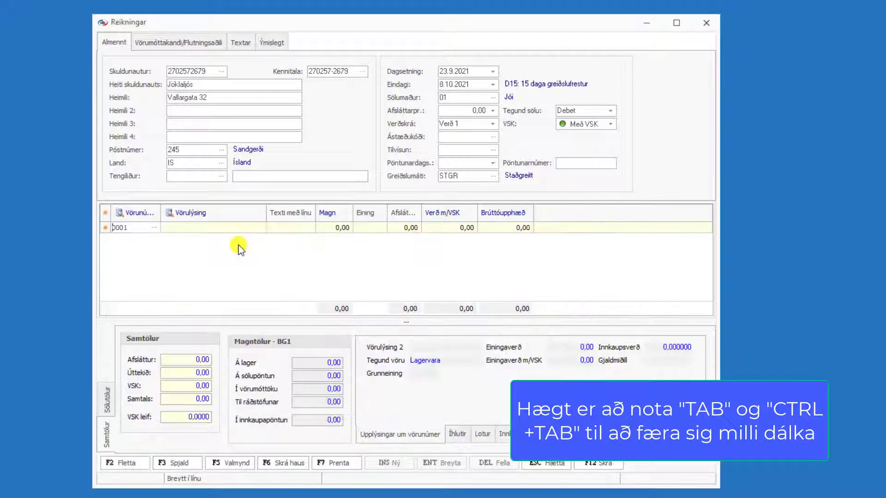
key("Tab")
key("Tab")
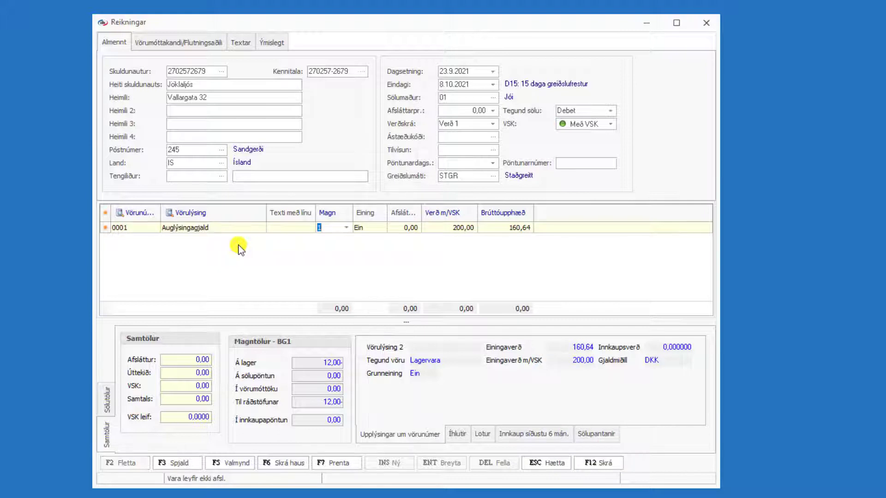
Step: Set the Auglýsingagjald line's quantity to 4, keep its price of 200, and complete the line
type("4")
key("Tab")
key("Tab")
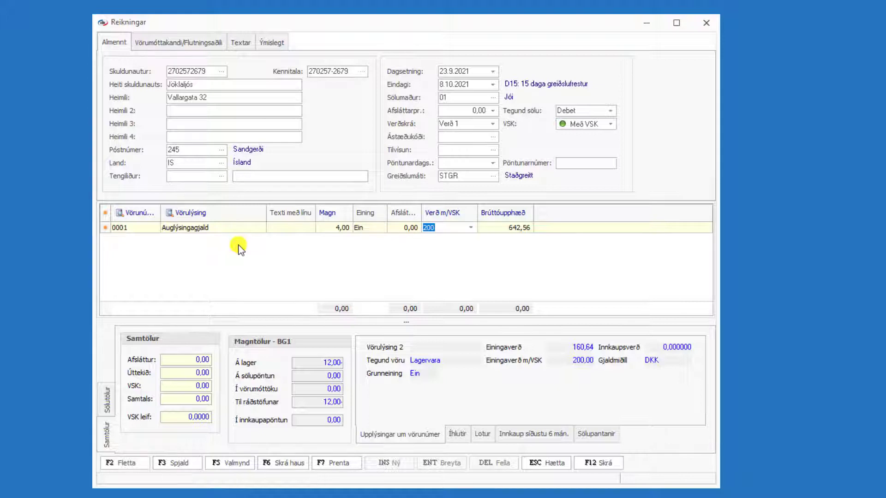
key("Tab")
Step: Filter the item descriptions with *huls* and add item 201 Hulstur on the second invoice line
key("F2")
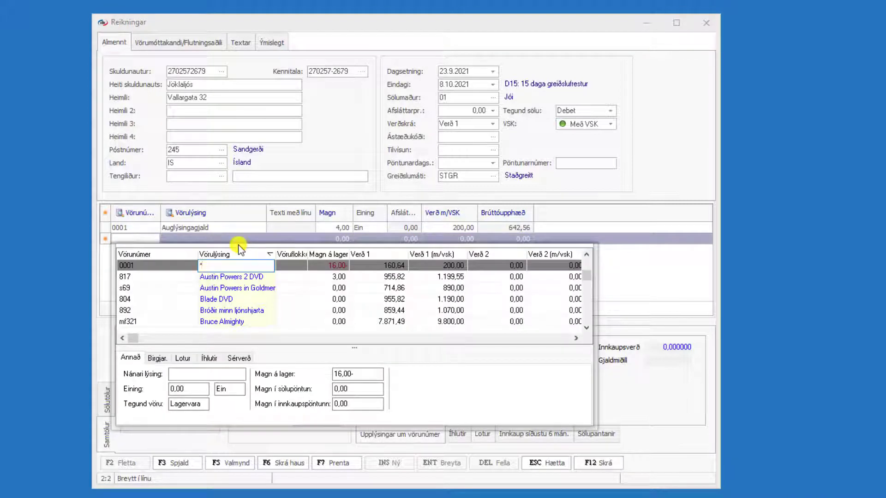
type("*huls*")
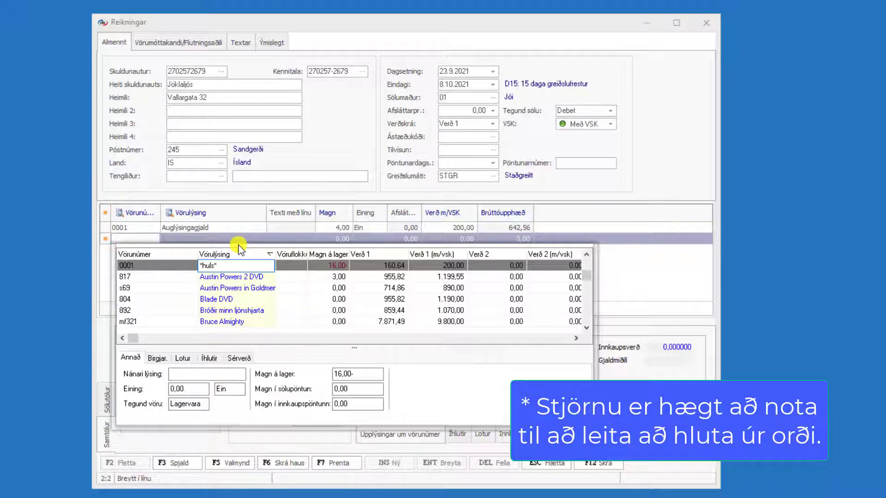
key("Return")
left_click(233, 277)
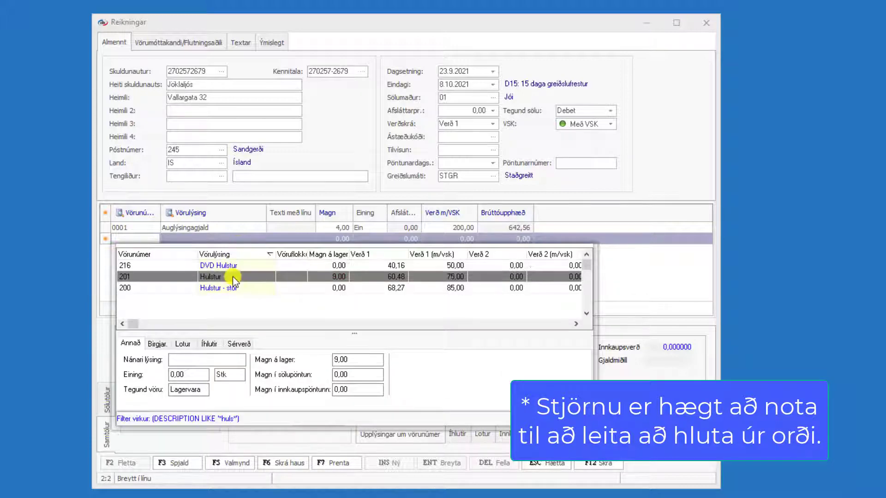
double_click(233, 276)
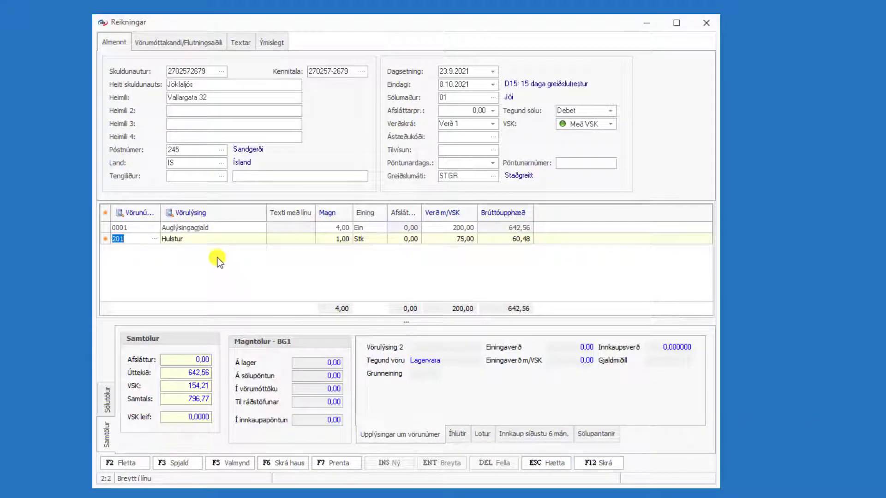
key("Return")
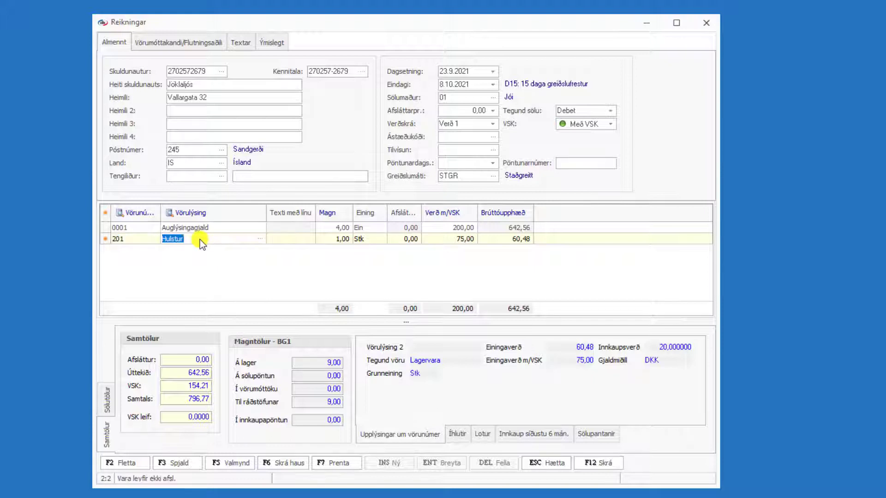
Step: Extend the Hulstur line's description with a suffix after a hyphen, set its quantity to 55, and complete the line
left_click(200, 239)
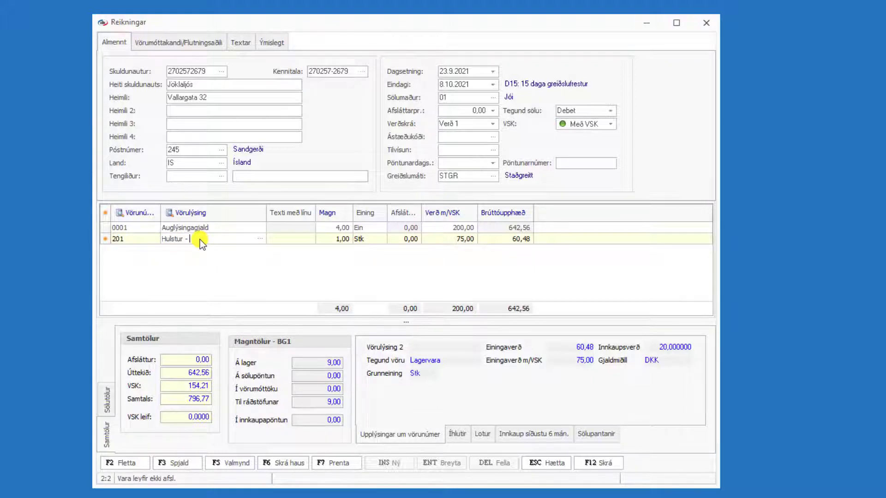
key("Return")
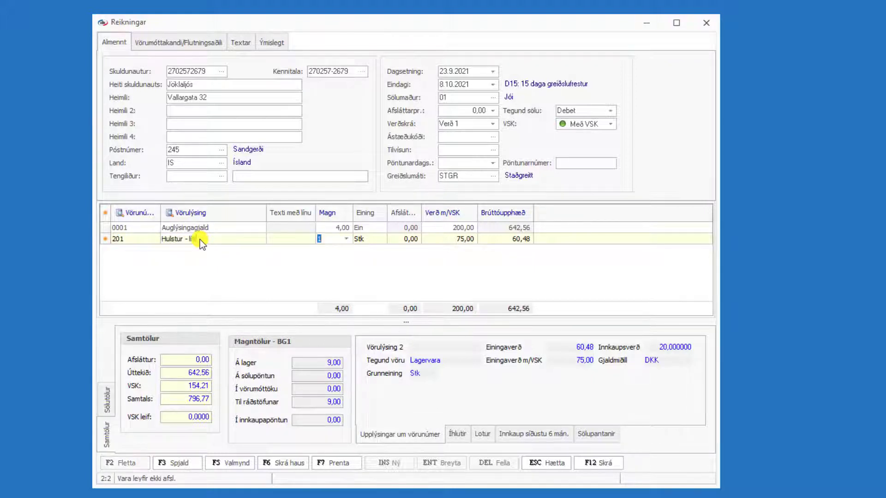
type("55")
key("Return")
key("Return")
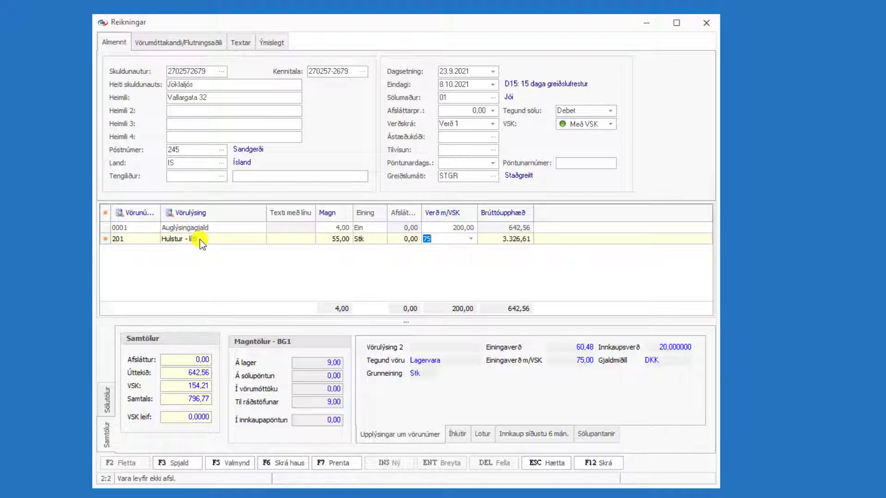
key("Return")
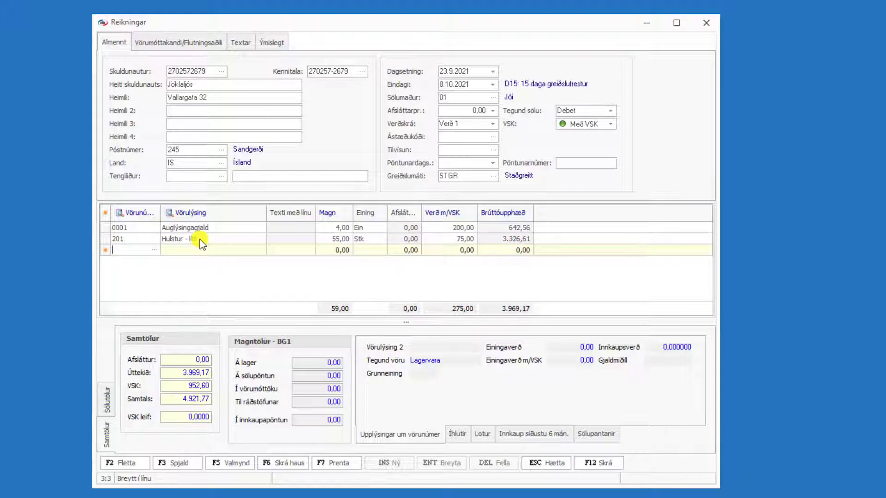
Step: Look up item number v02 and add Námskeið on the third invoice line
key("F4")
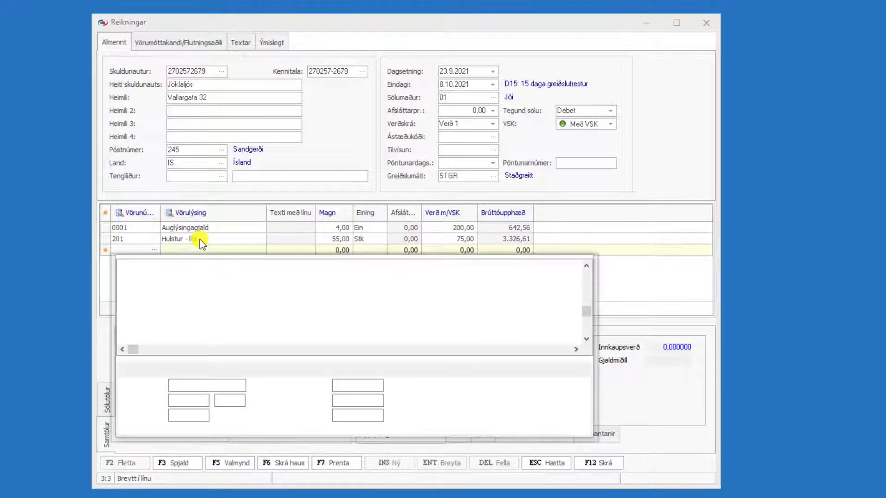
left_click(165, 264)
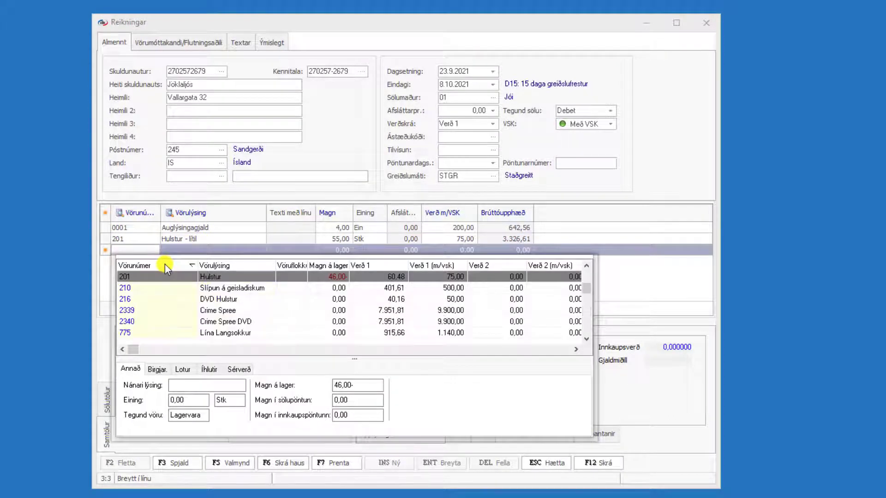
type("v02")
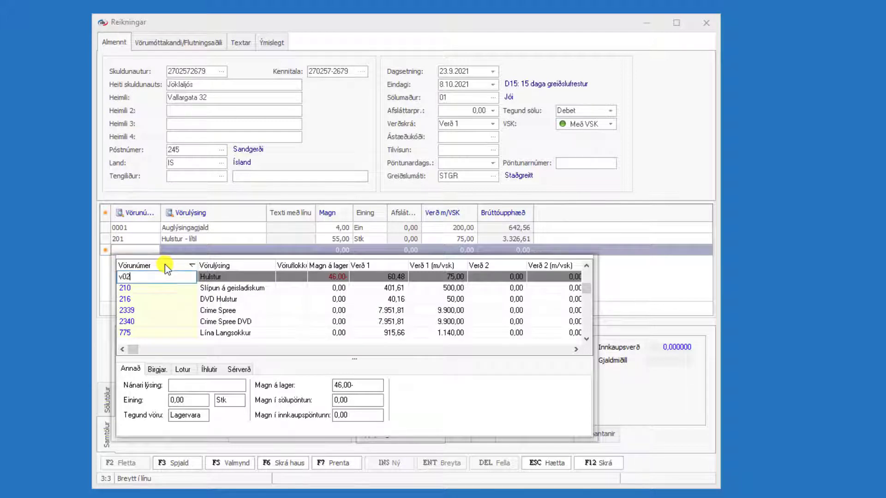
key("Return")
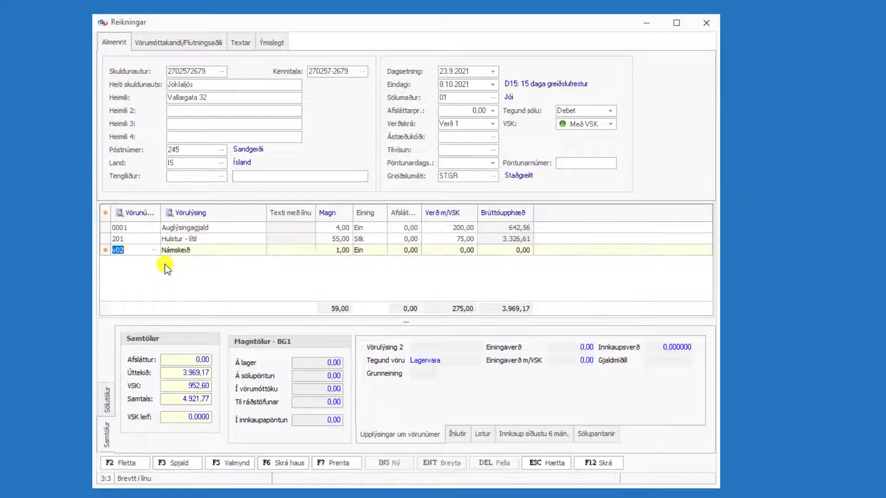
key("Tab")
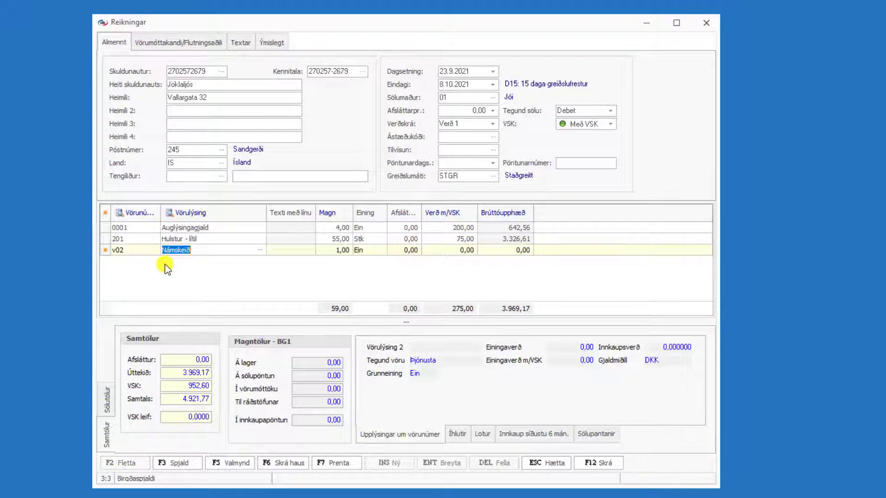
Step: Attach the line text Endurmenntun to the Námskeið line and confirm it
key("ctrl+i")
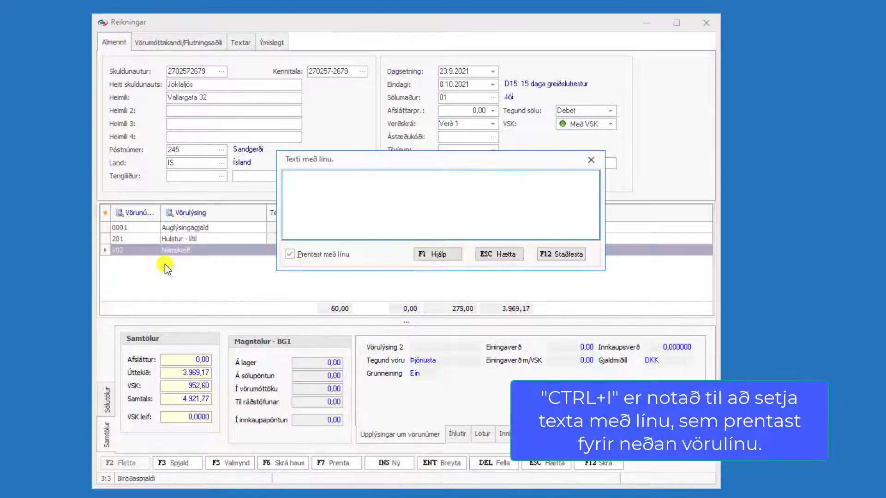
type("Endurmenntun")
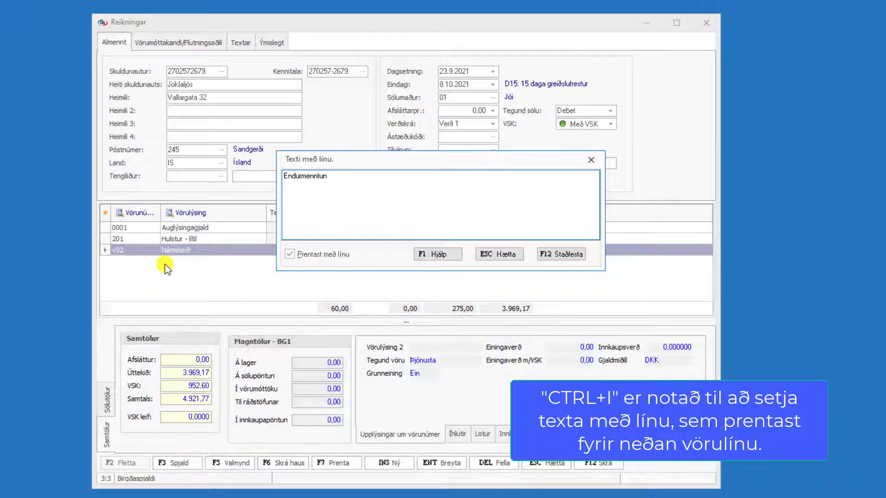
key("F12")
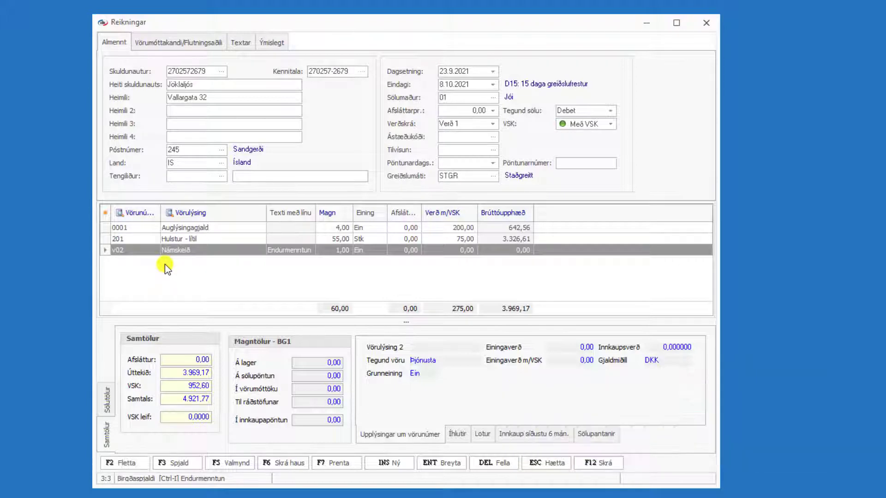
Step: Keep the Námskeið line's quantity at 1, set its discount to 15 and price to 25000, and complete line entry
key("Return")
key("Return")
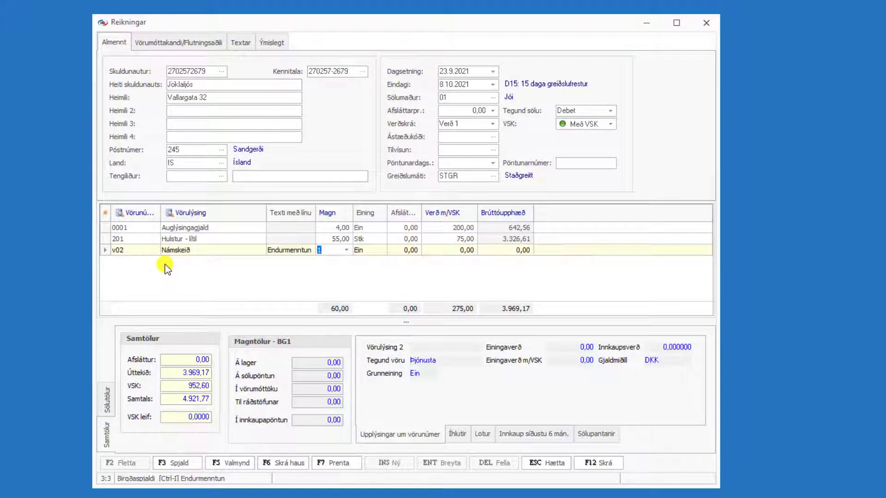
key("Return")
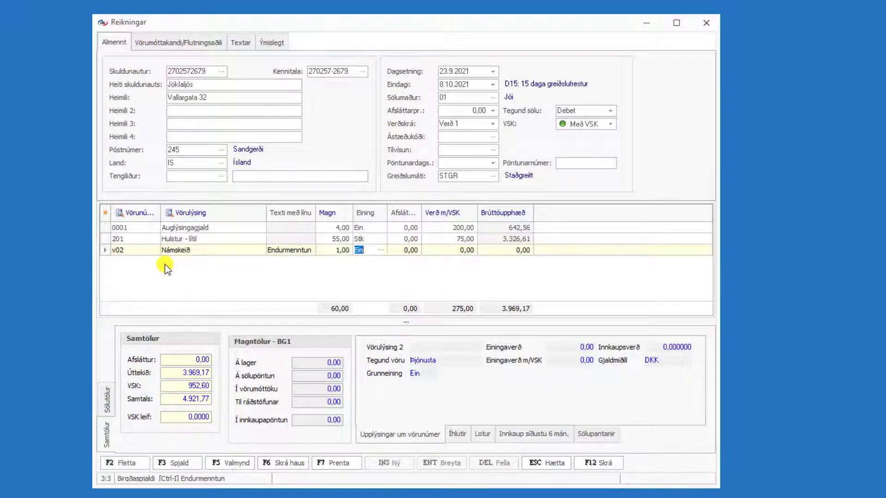
type("15")
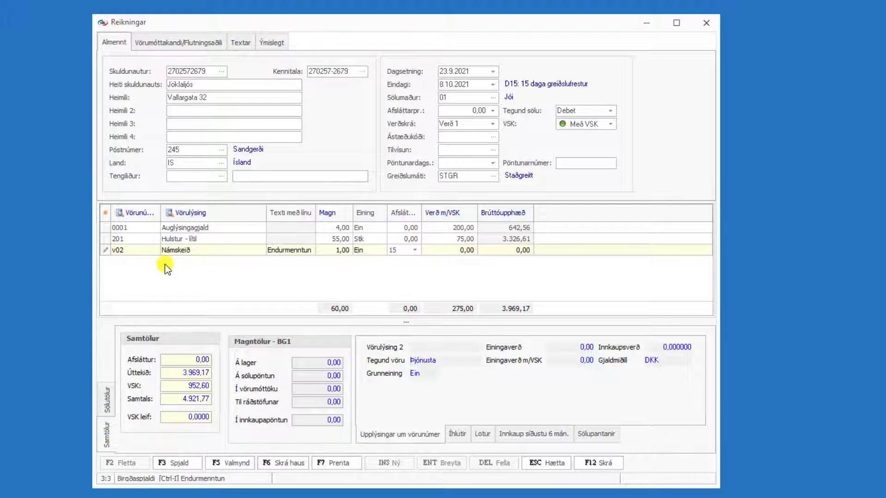
key("Return")
type("25000")
key("Return")
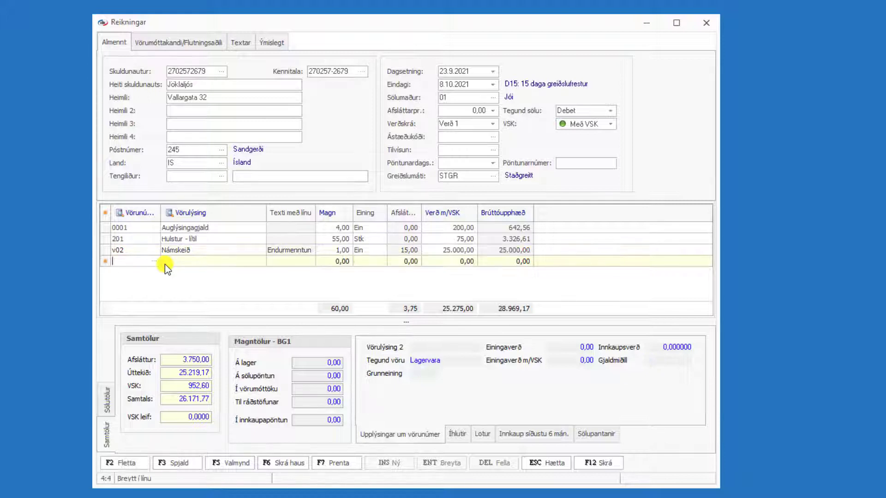
key("Escape")
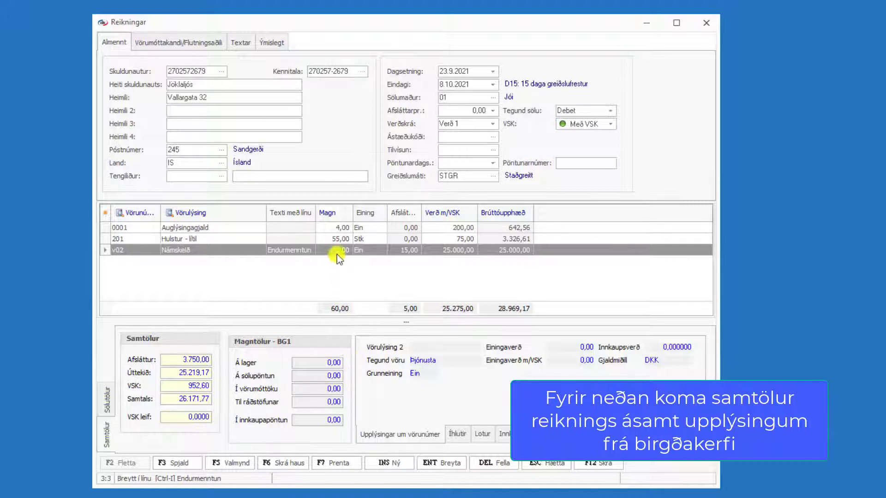
Step: Check the stock figures of the Hulstur line and open a sample print of the invoice on screen
left_click(333, 239)
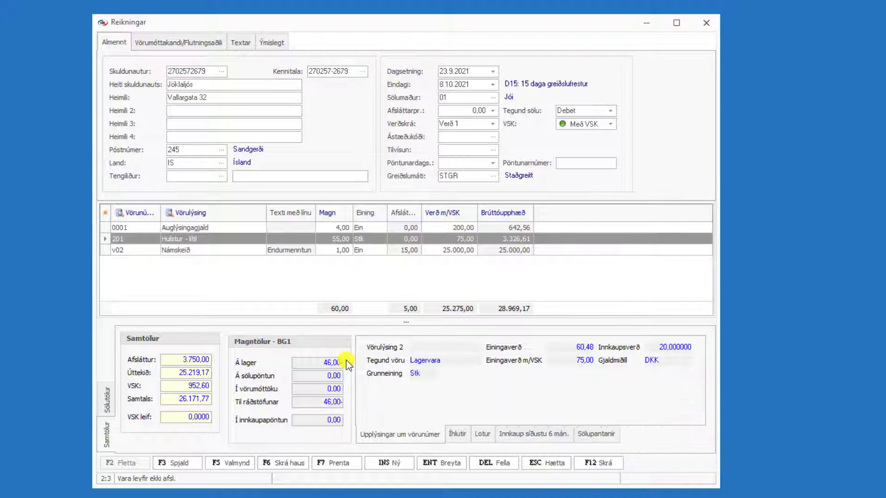
left_click(248, 463)
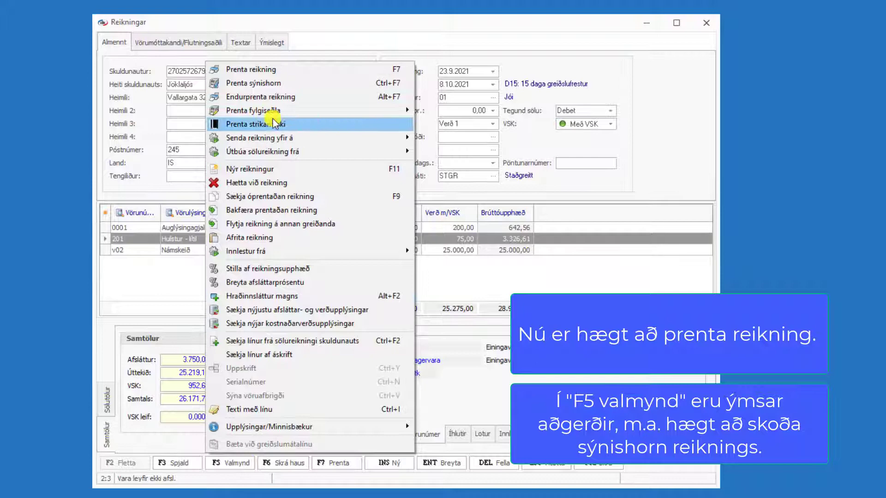
left_click(273, 85)
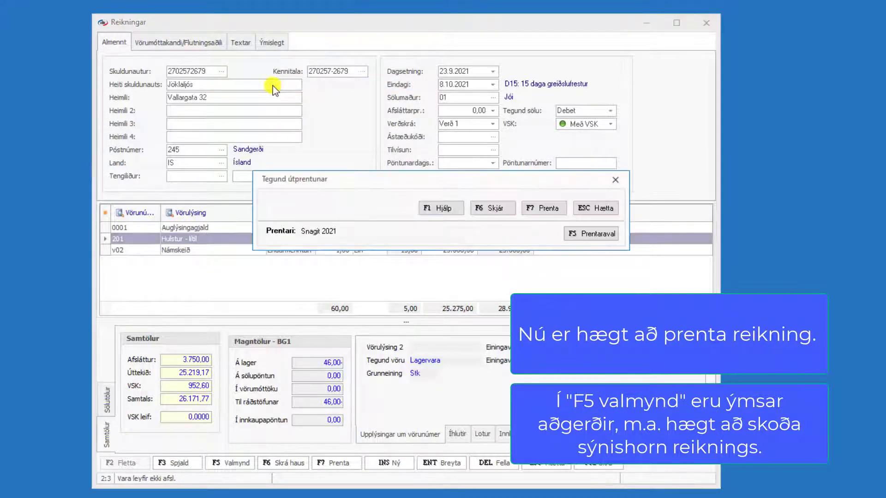
left_click(503, 208)
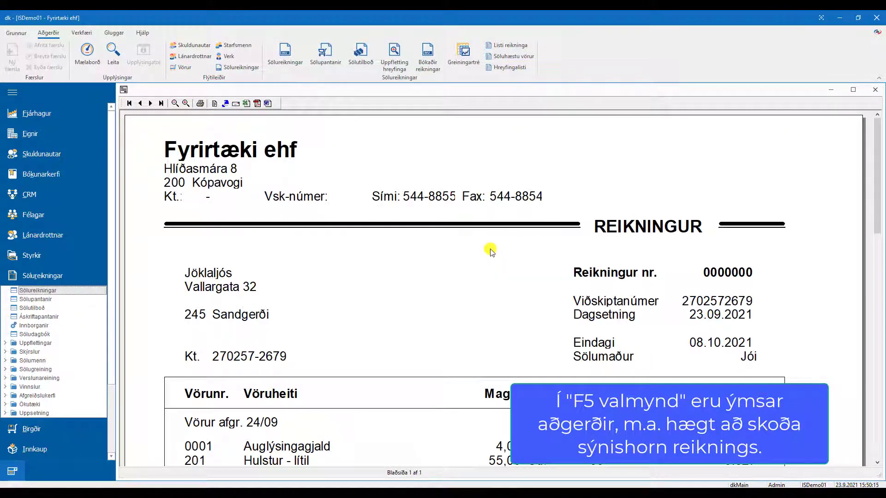
Step: Zoom out the invoice sample, review its header, lines, totals and VAT breakdown, and close the preview
left_click(174, 104)
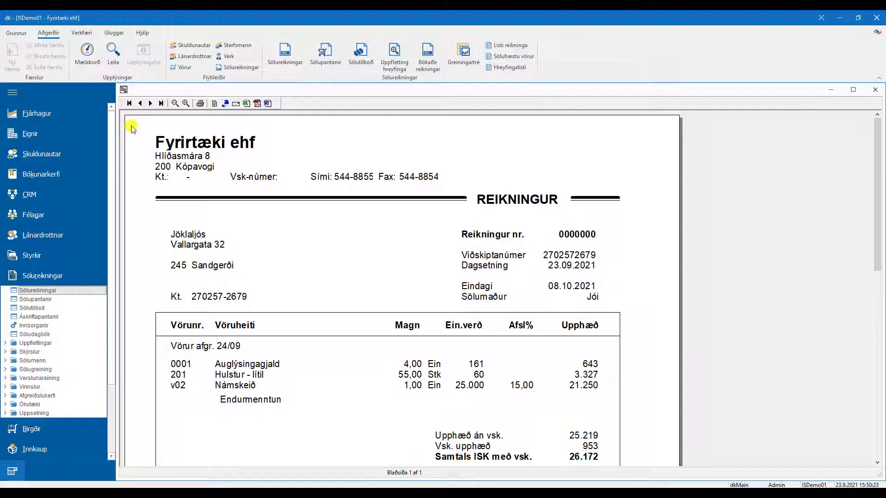
scroll(132, 128, "down", 5)
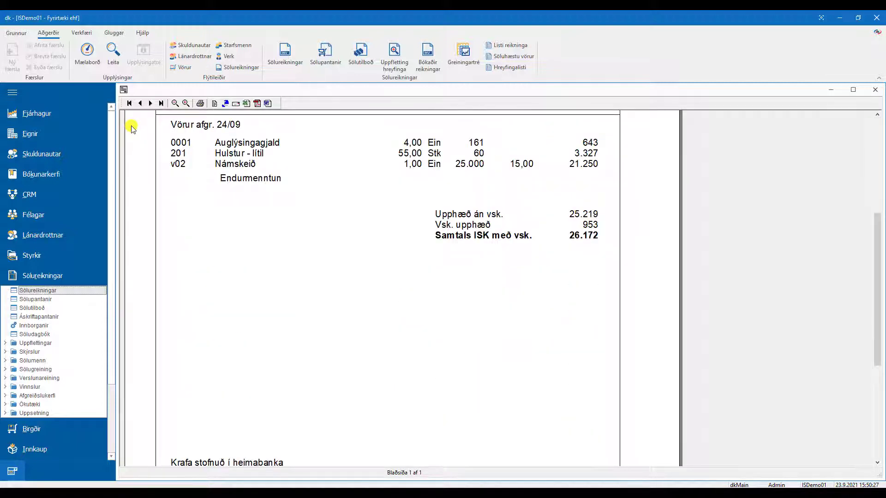
scroll(132, 129, "down", 3)
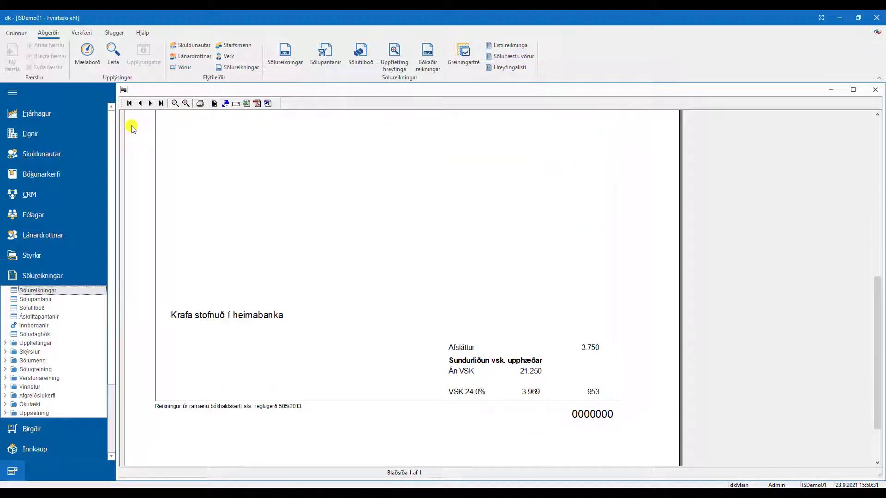
scroll(133, 129, "up", 4)
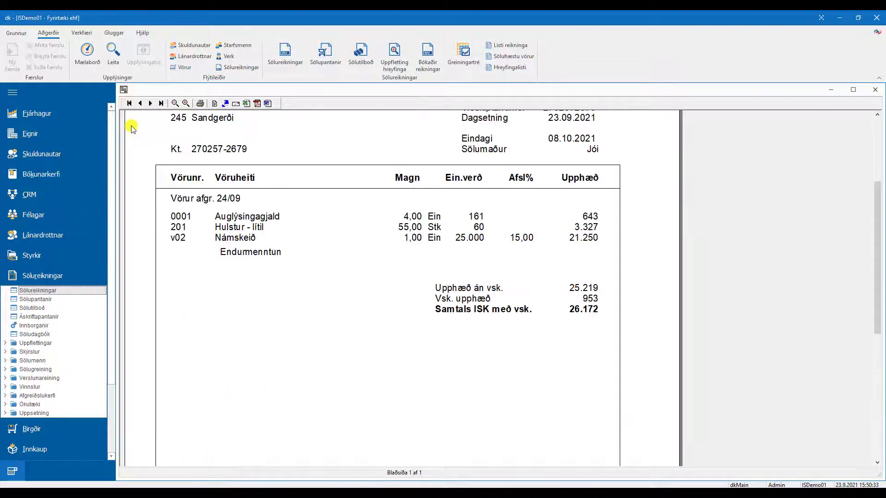
scroll(132, 129, "up", 3)
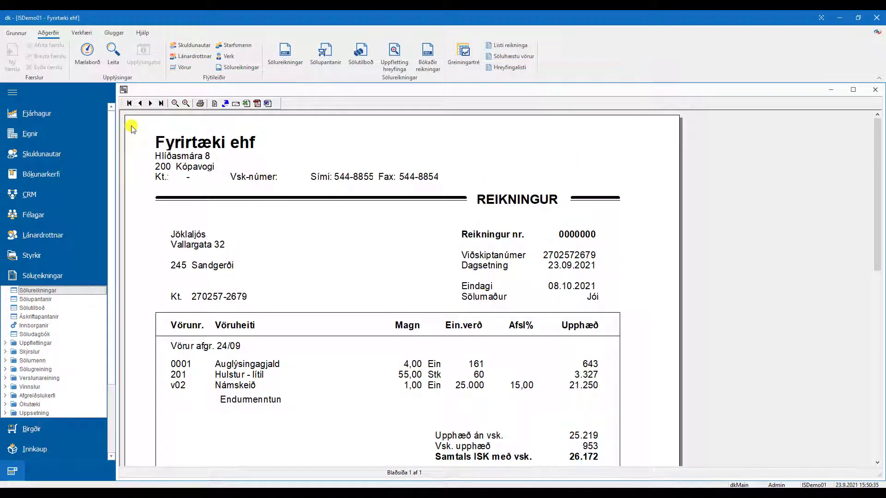
left_click(875, 91)
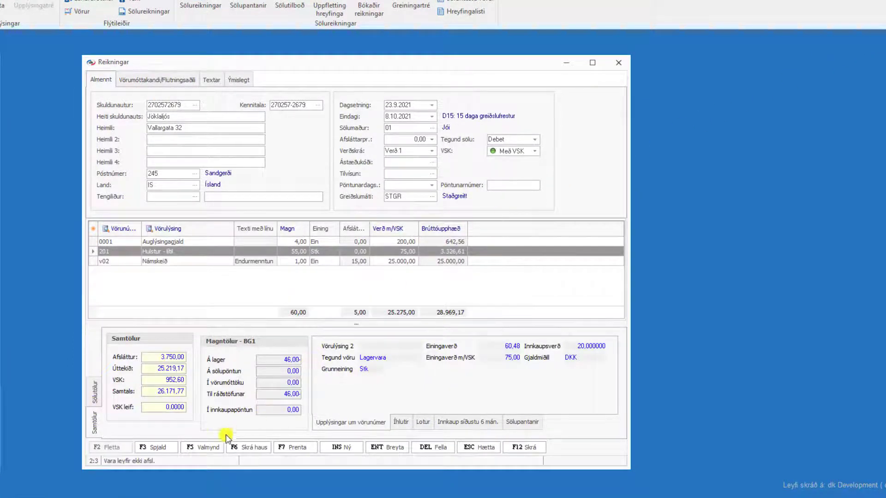
Step: Close the invoice without printing, store it for completion, and close the empty invoice form
left_click(202, 448)
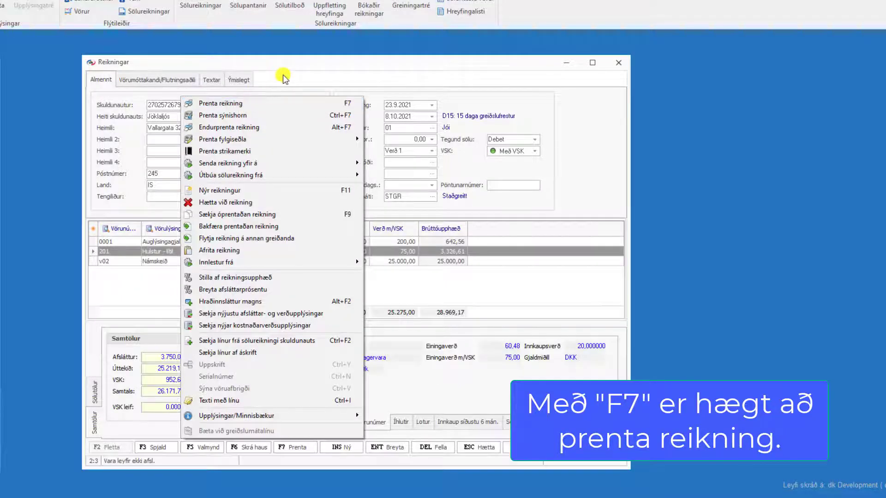
left_click(282, 76)
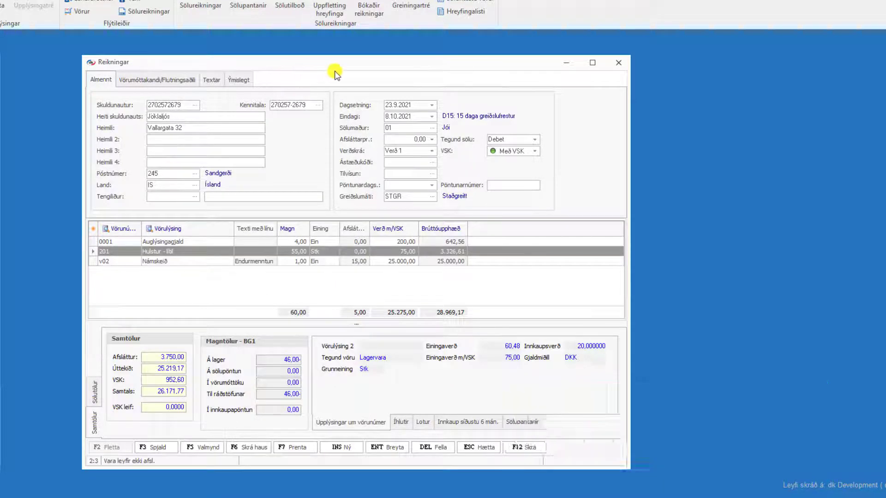
left_click(622, 67)
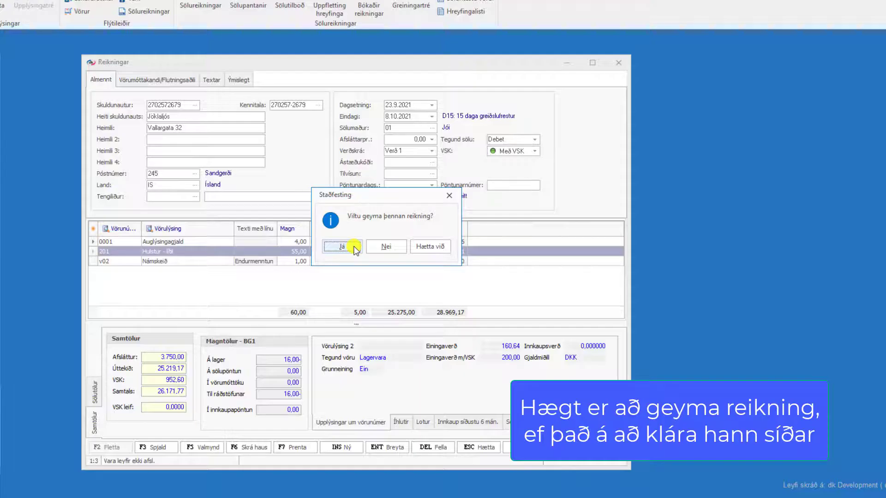
left_click(343, 247)
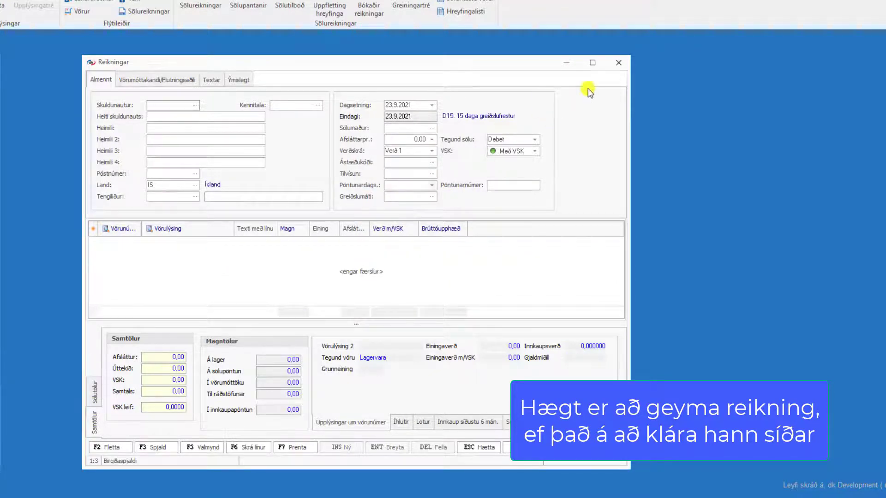
left_click(622, 64)
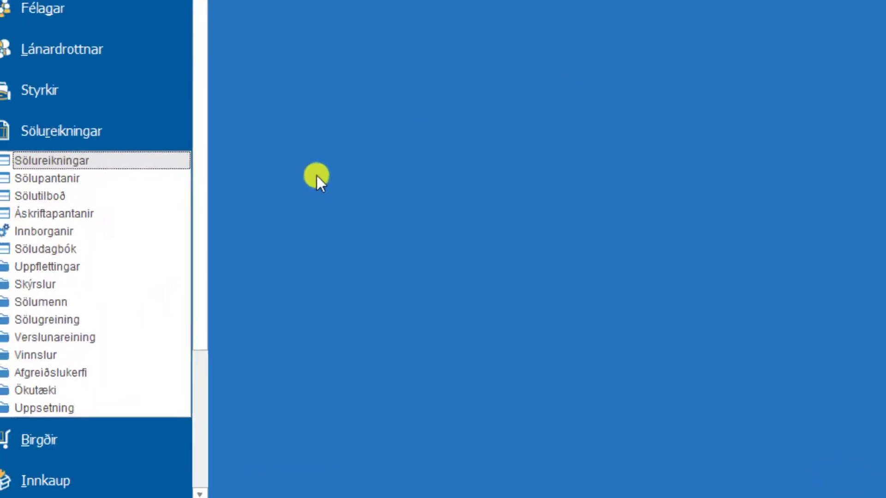
Step: Open the Óprentaðir reikningar lookup under Uppflettingar and reopen the stored Jöklaljós invoice
double_click(143, 254)
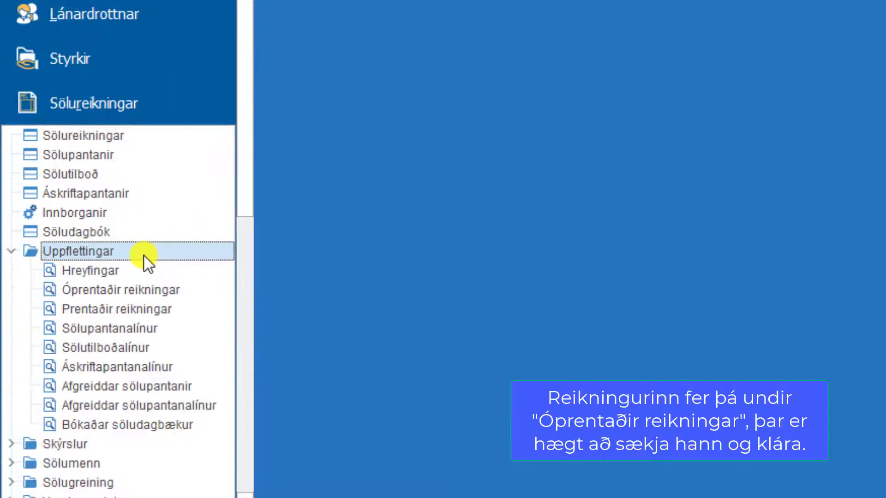
left_click(196, 291)
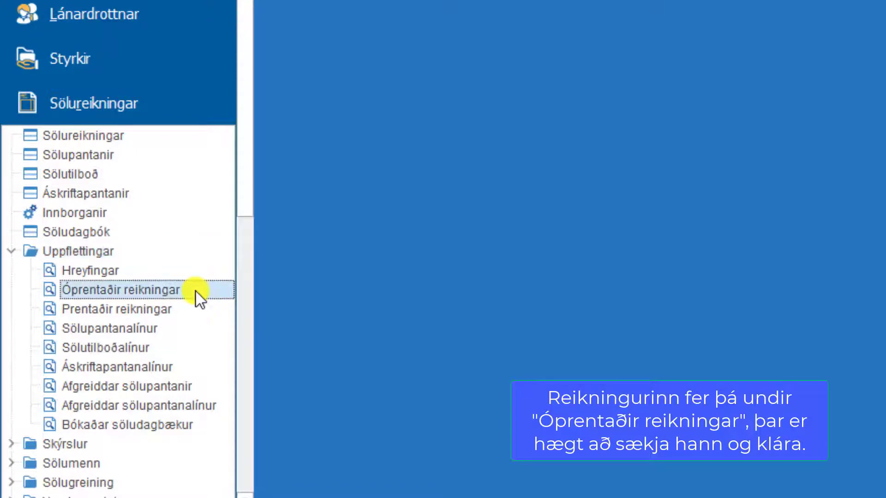
double_click(196, 291)
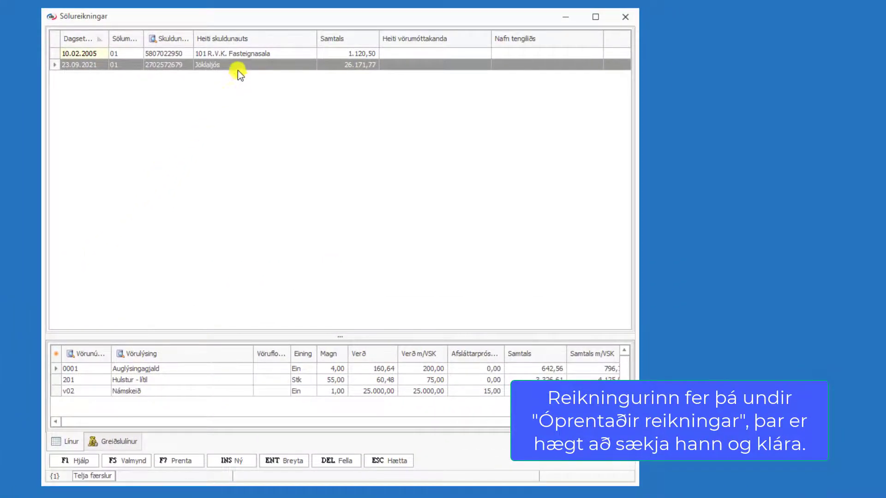
double_click(237, 67)
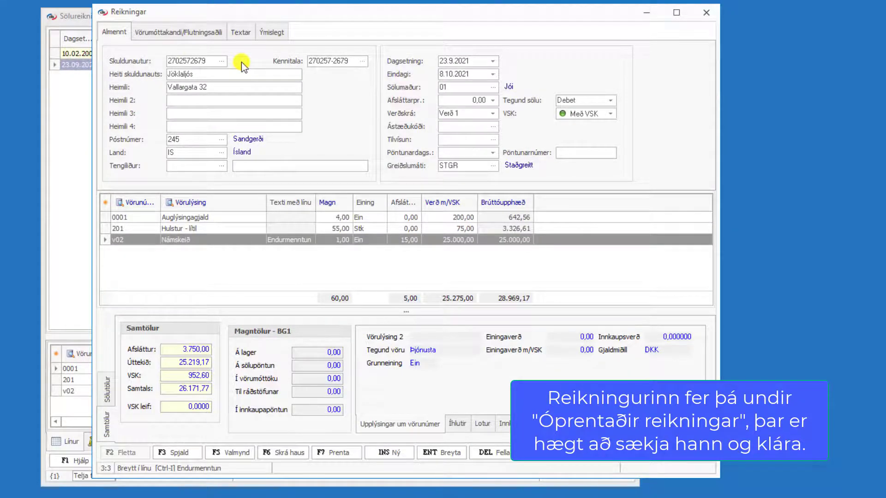
Step: Print the Jöklaljós invoice with Prenta reikning, and close the invoice form and the unprinted invoices list
left_click(250, 450)
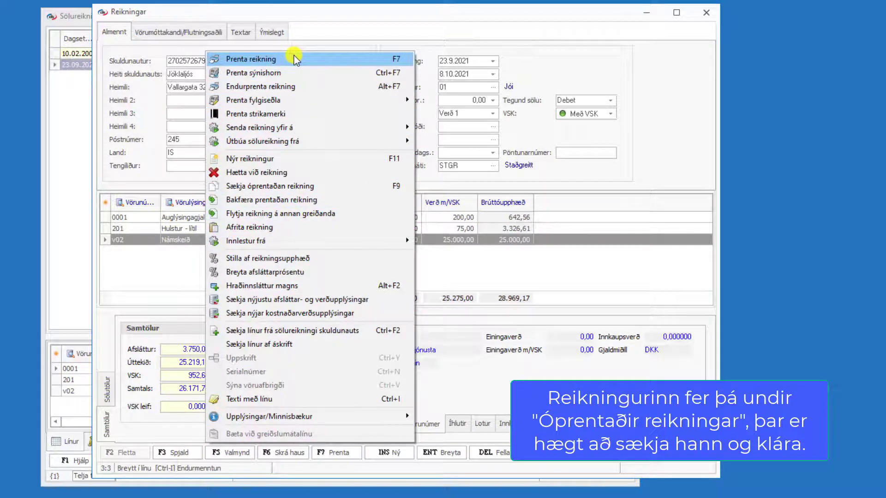
key("Escape")
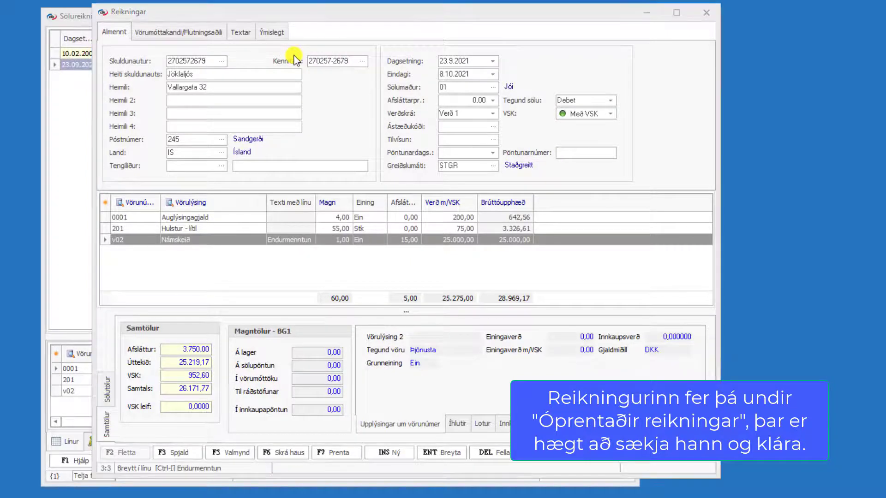
left_click(709, 15)
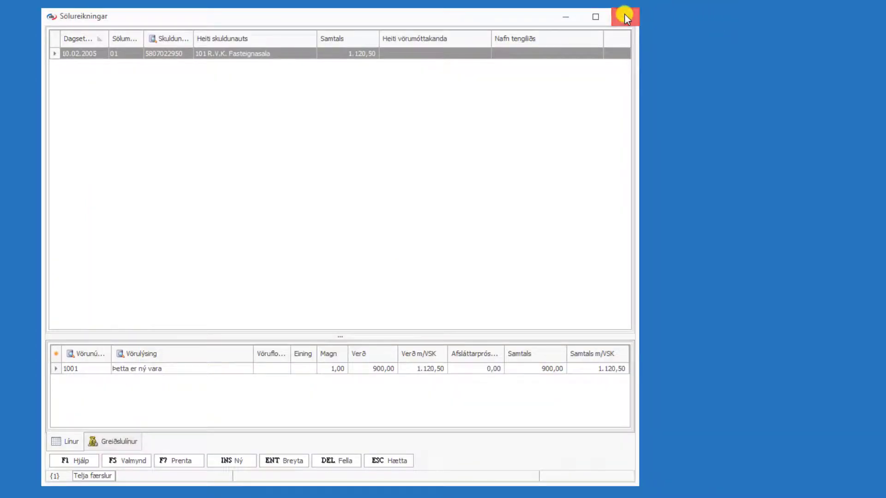
left_click(626, 18)
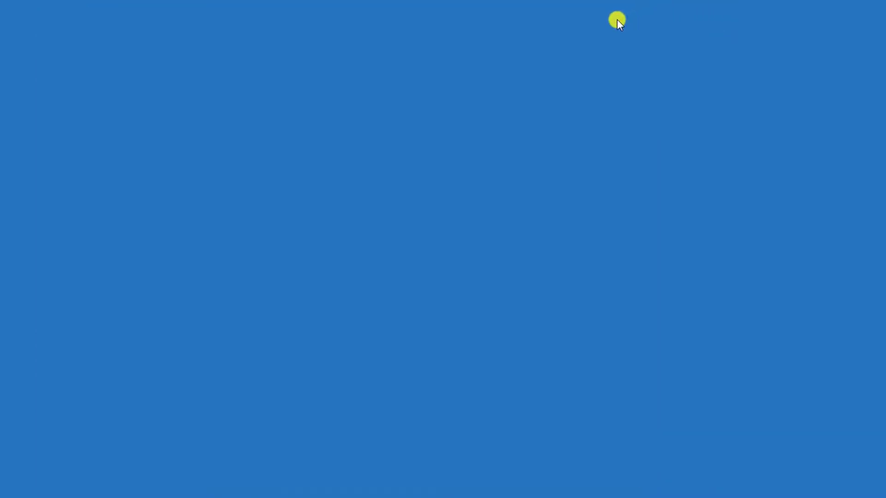
Step: Select the Uppflettingar group under Sölureikningar
left_click(175, 215)
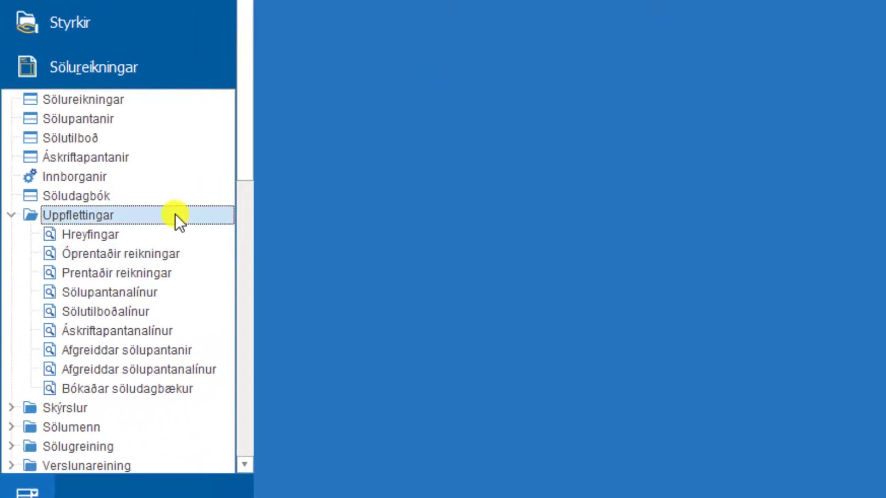